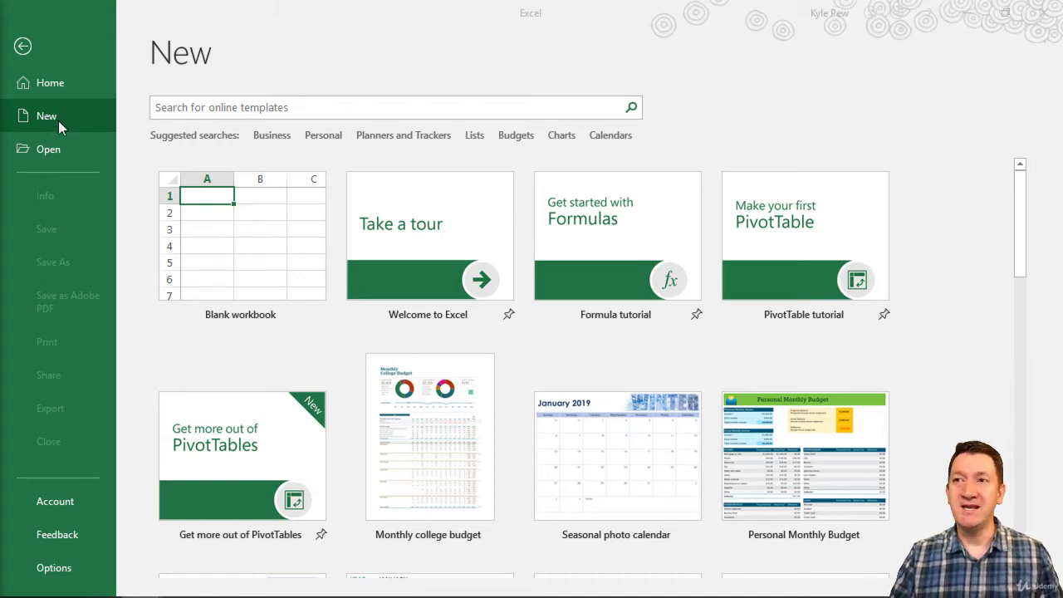
Create a blank workbook and enter the title "Monthly Budget" in cell A1.
click(272, 262)
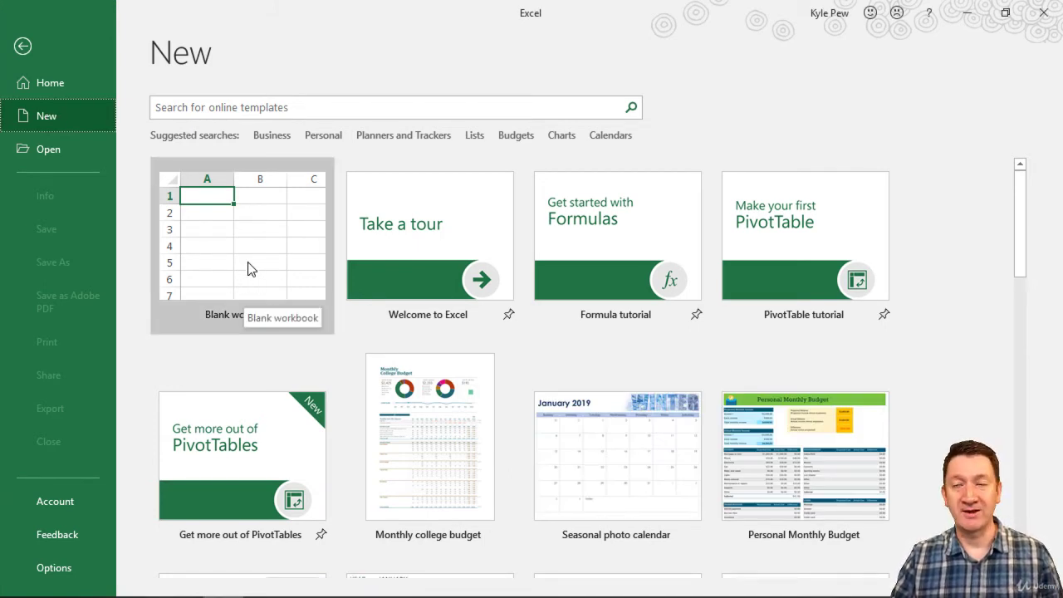
click(248, 263)
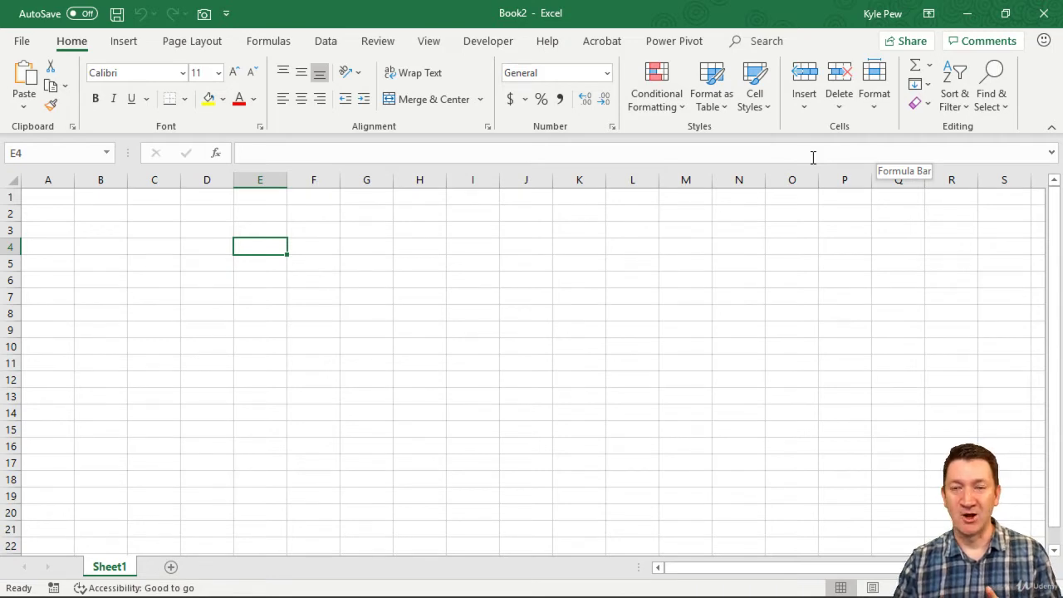
click(50, 201)
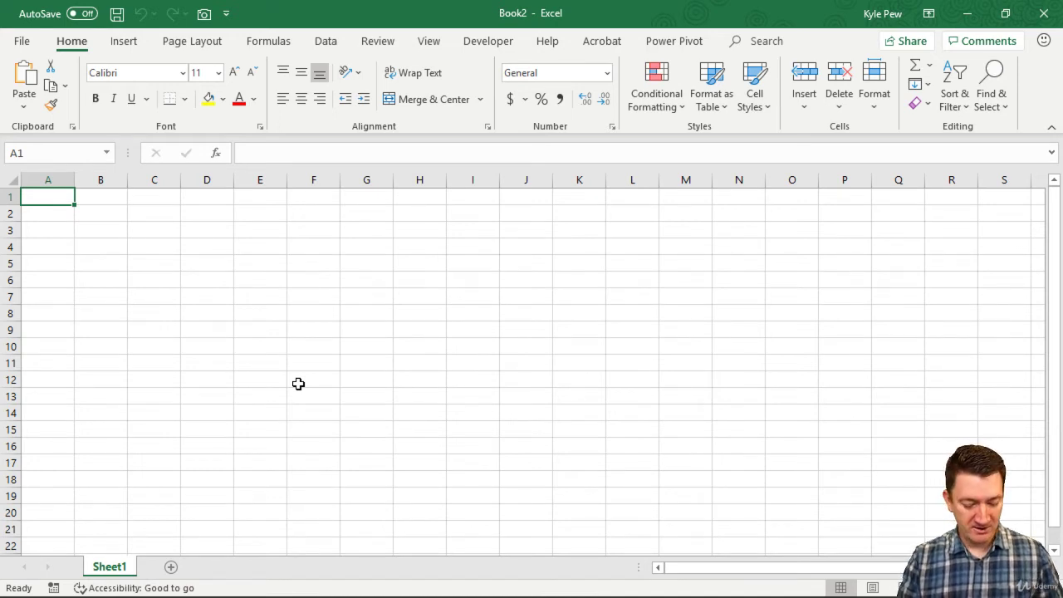
text(Monthl)
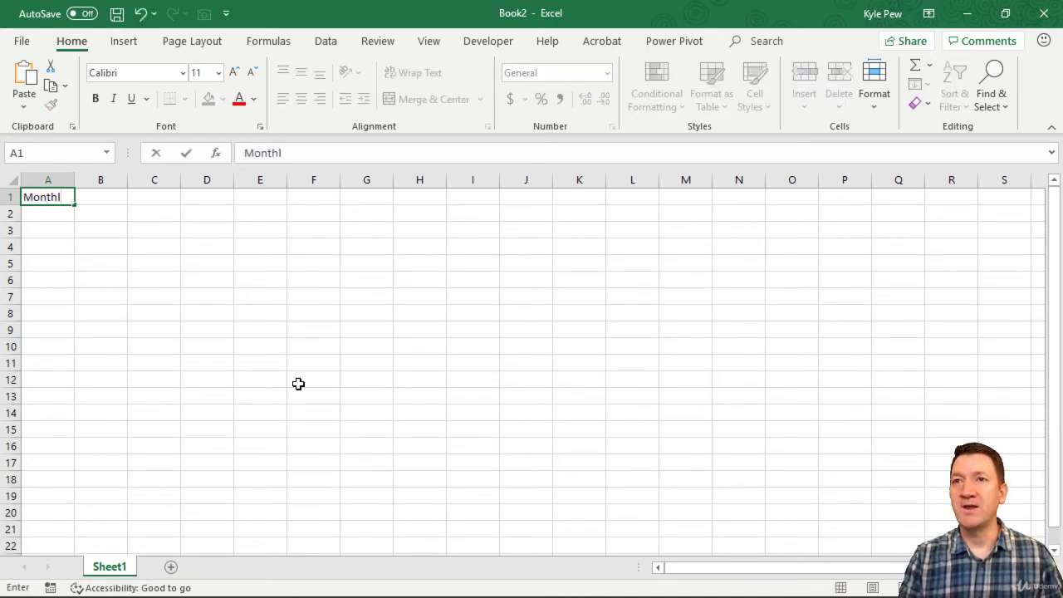
text(y Budget)
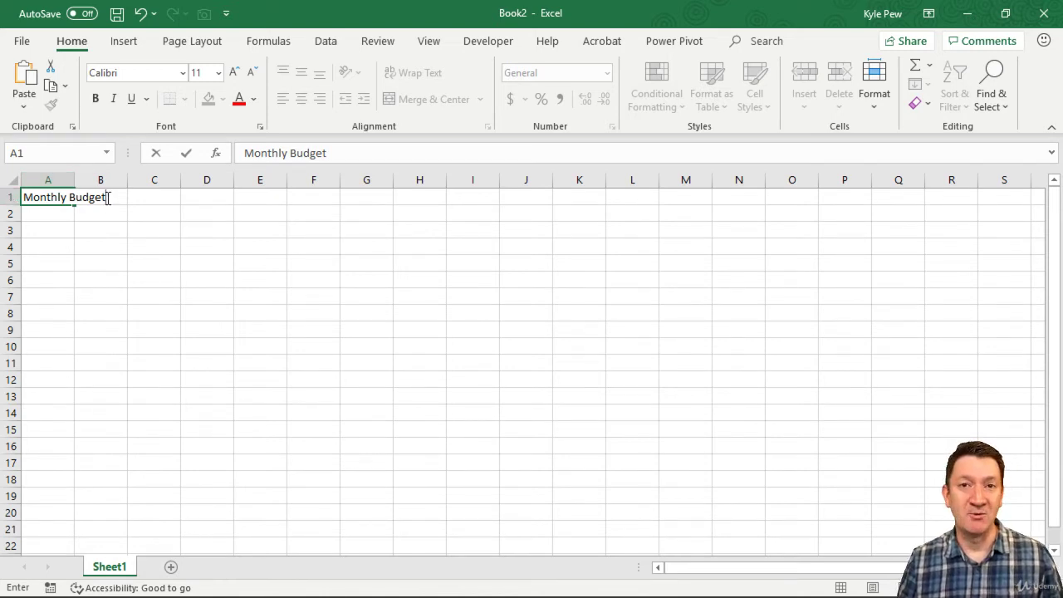
key(Return)
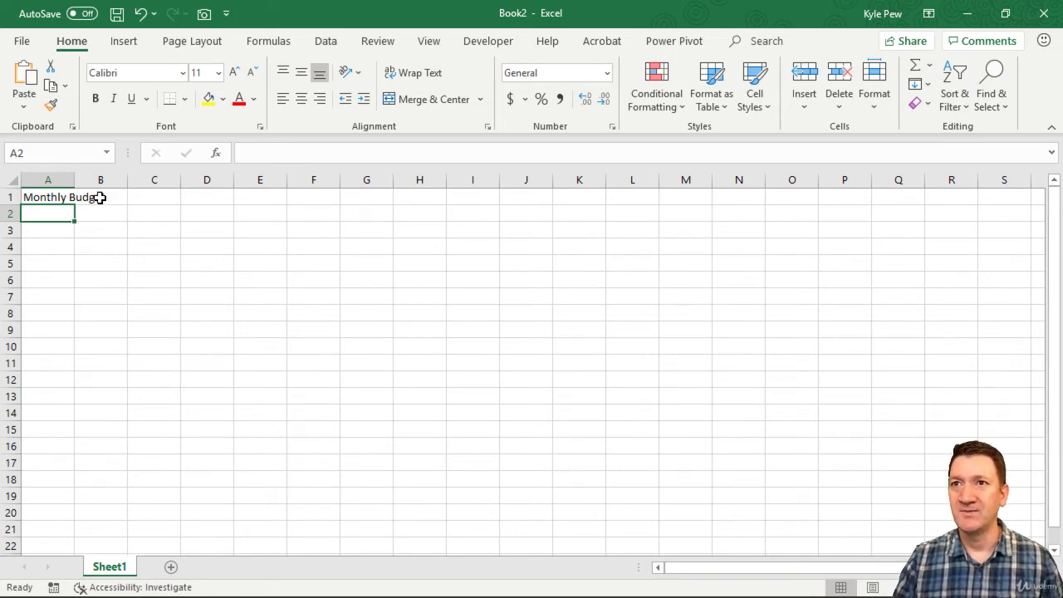
Enter the heading "Bills" in cell A3 with the row labels "Rent" and "Phone" beneath it in A4 and A5.
click(35, 230)
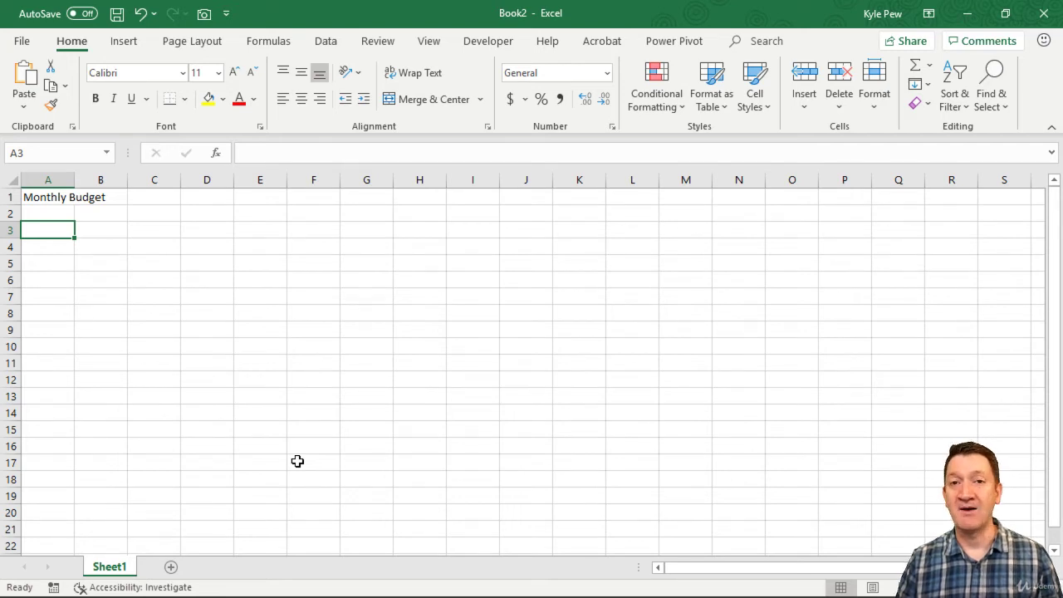
text(Bills)
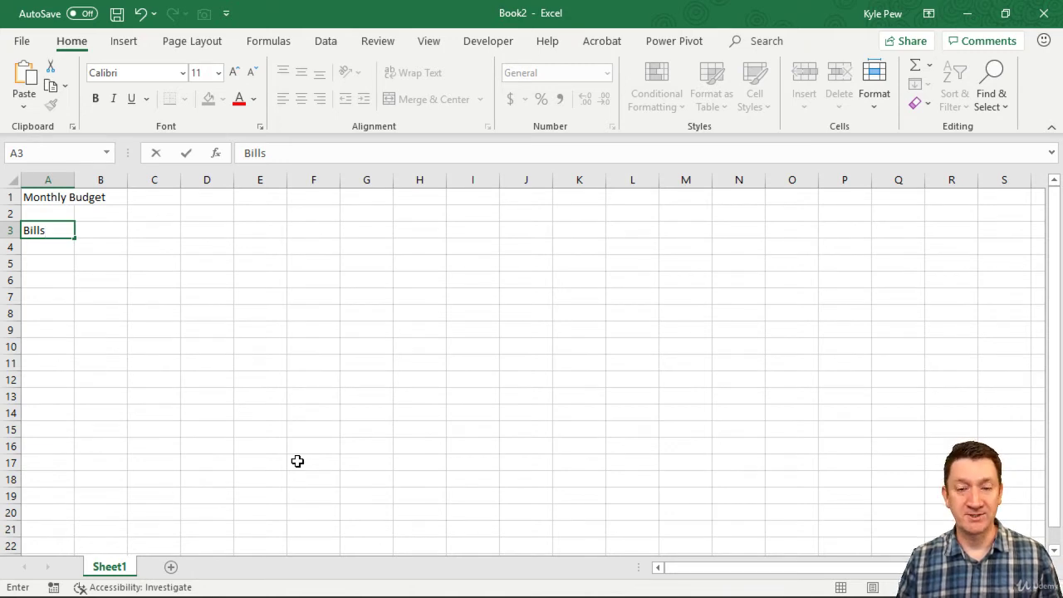
key(Return)
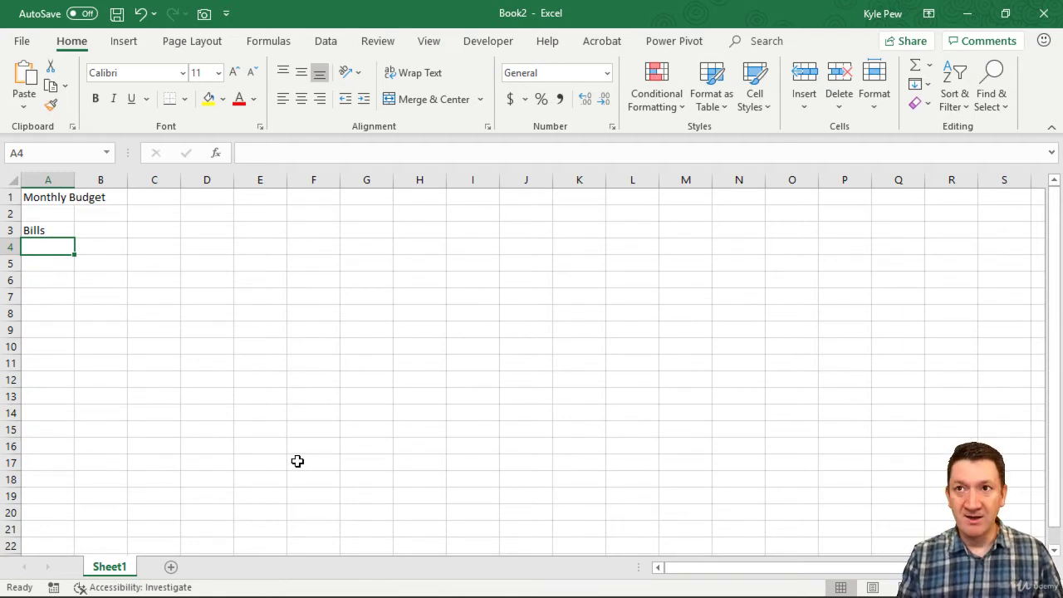
text(Rent)
key(Return)
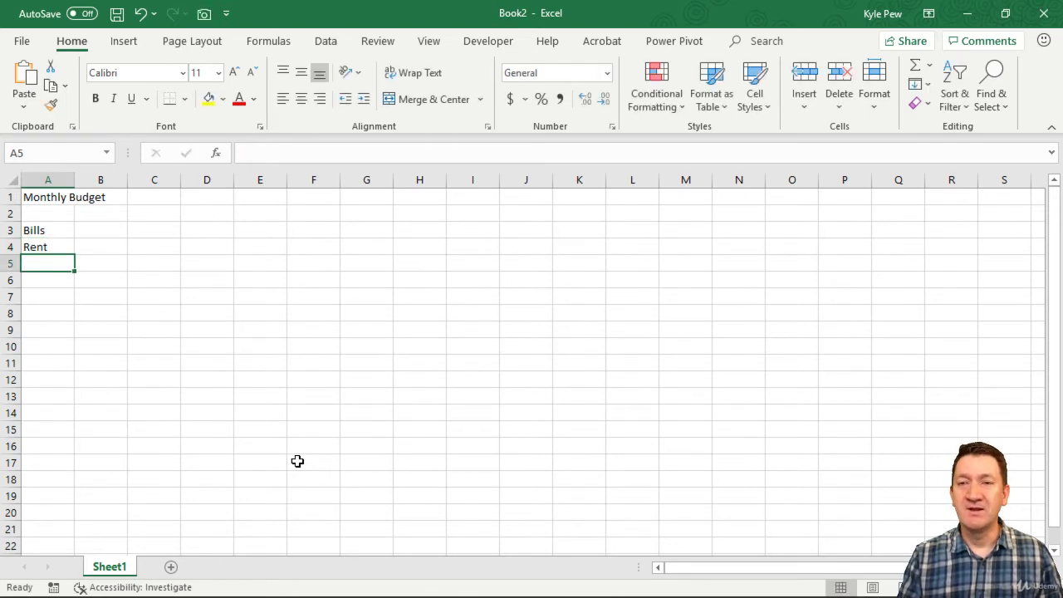
text(Phone)
key(Return)
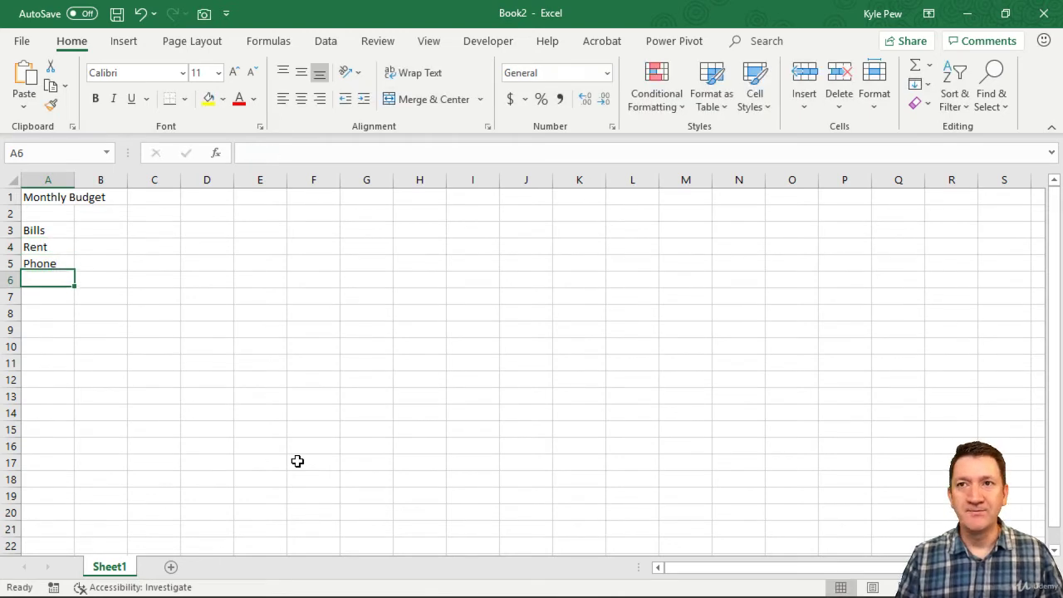
Continue the row labels in cells A6 to A9 with "Credit Cards", "Food", "Candy" and "Total".
text(Cr)
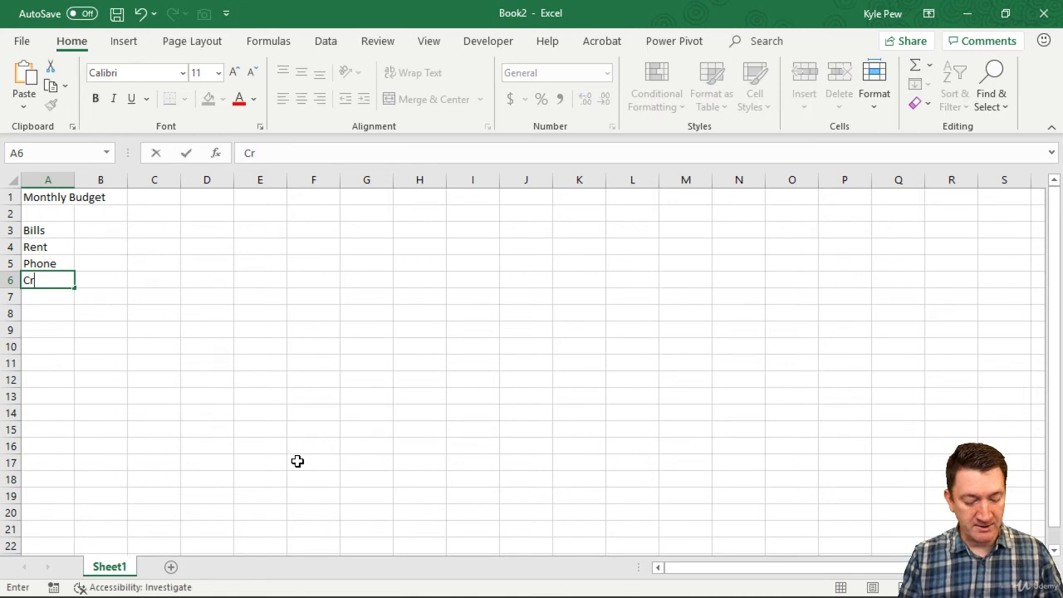
text(ed)
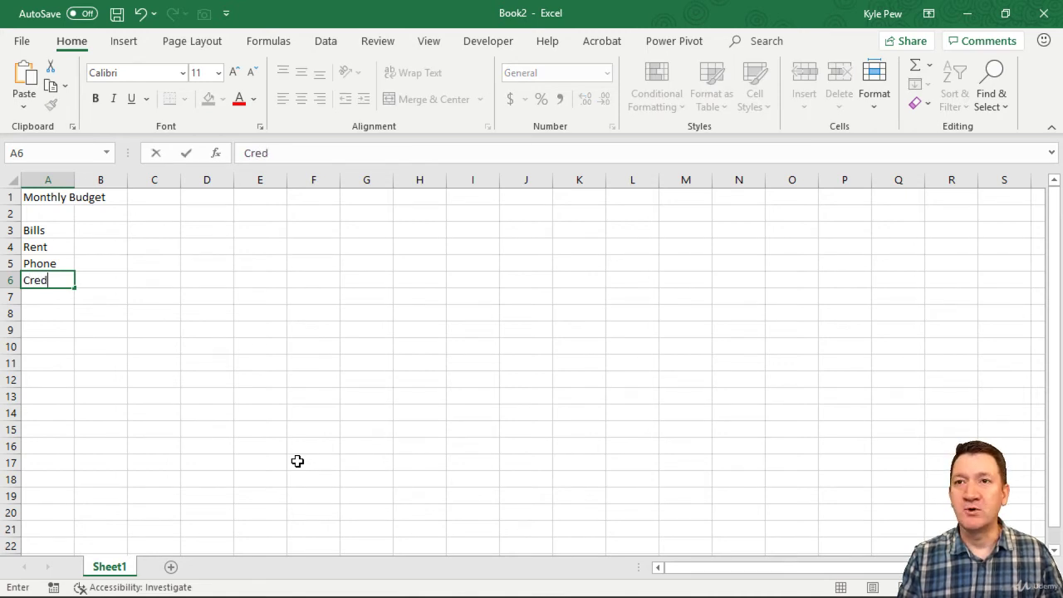
text(it Cards)
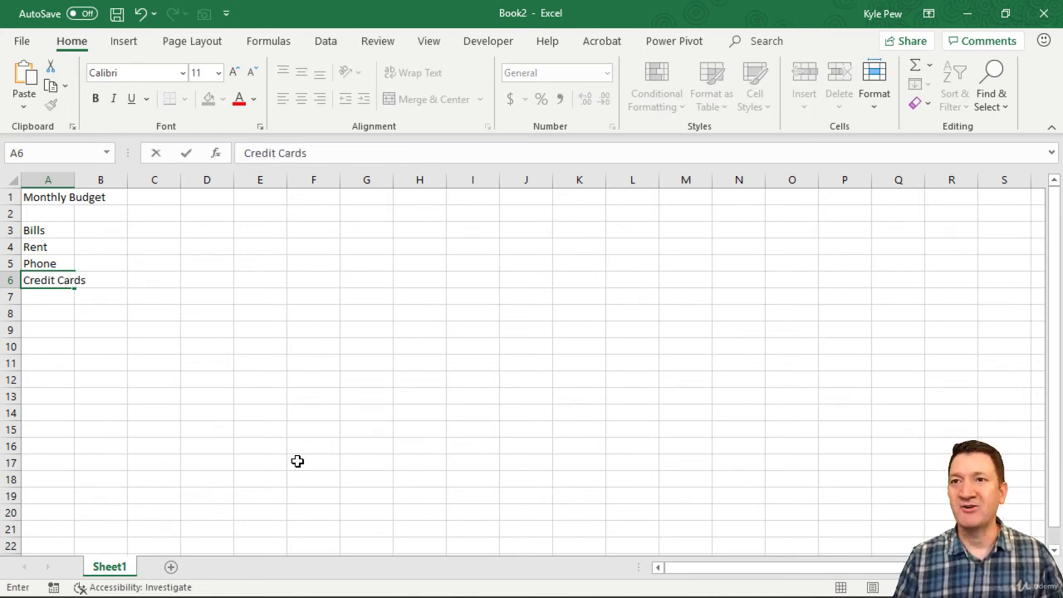
key(Return)
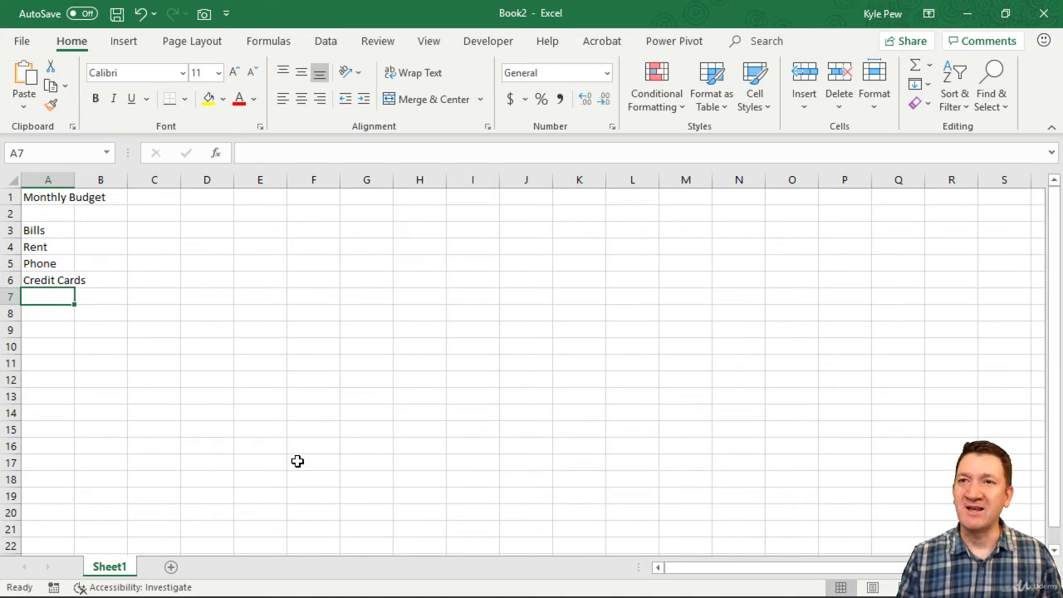
text(Food)
key(Return)
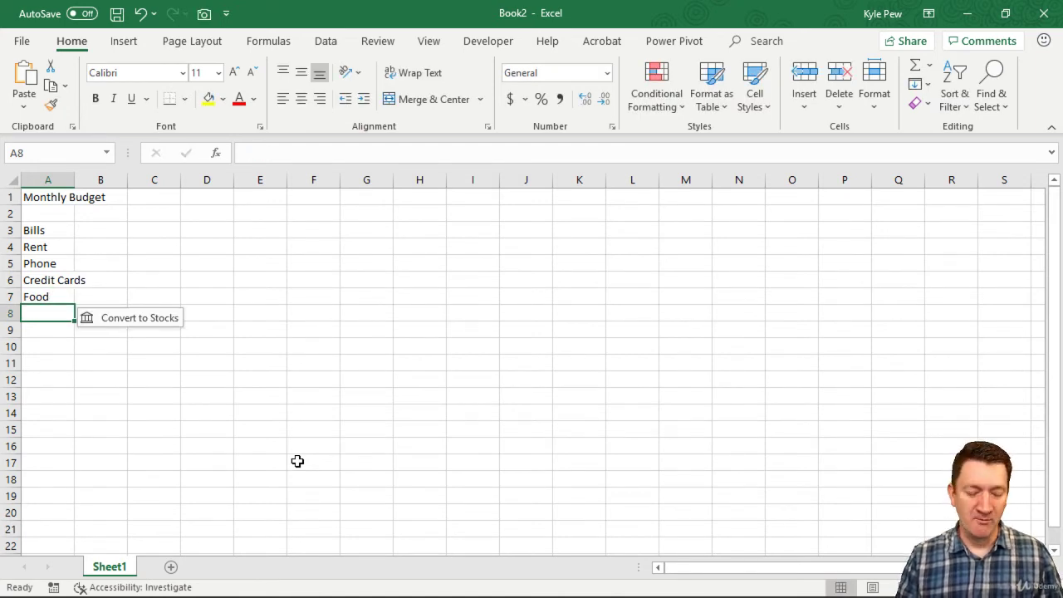
text(Candy)
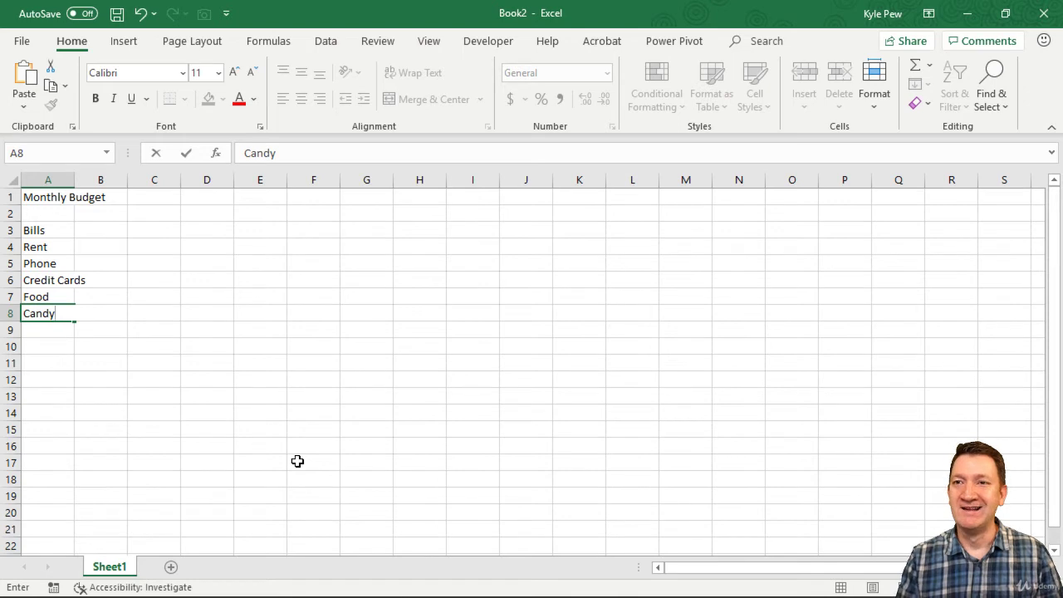
key(Return)
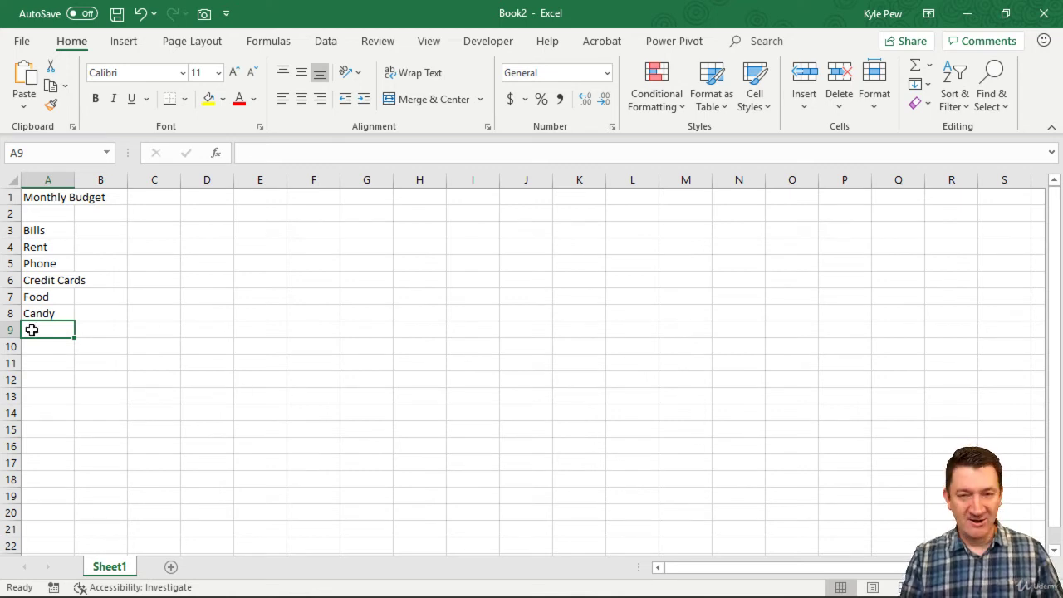
text(Total)
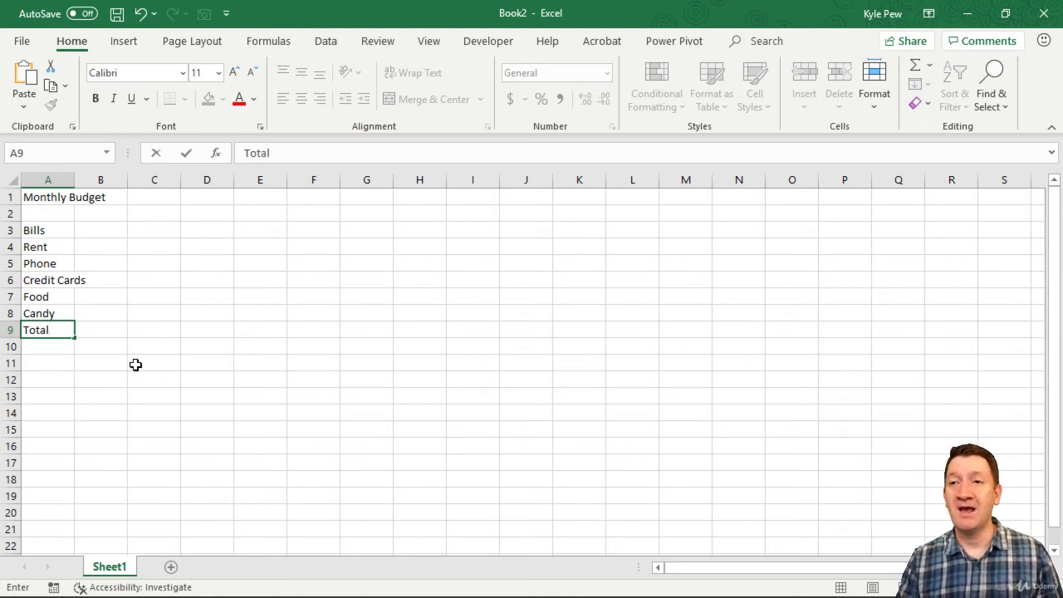
drag(107, 325, 306, 330)
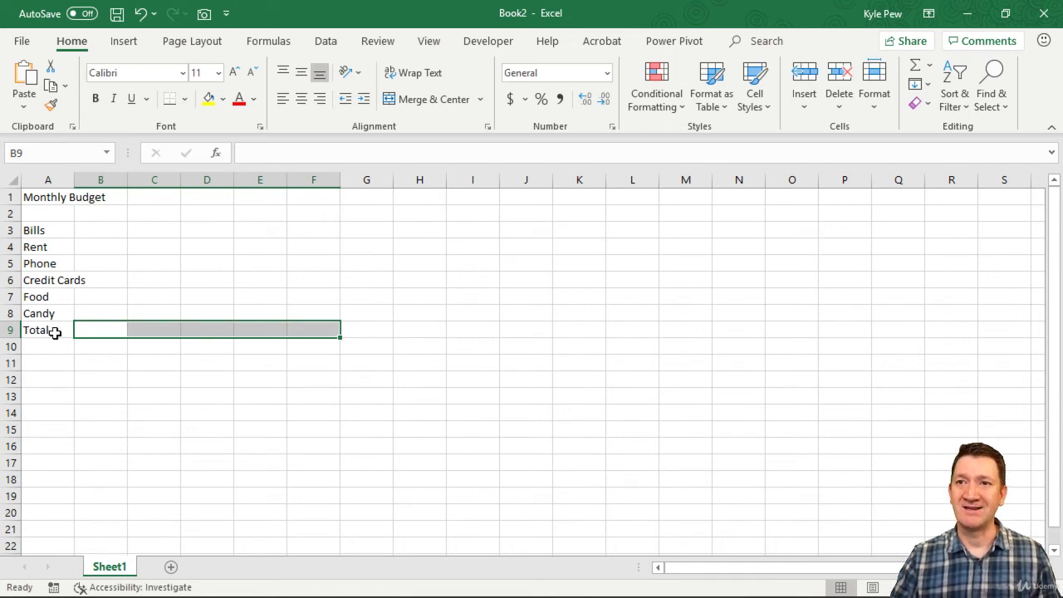
drag(41, 230, 38, 331)
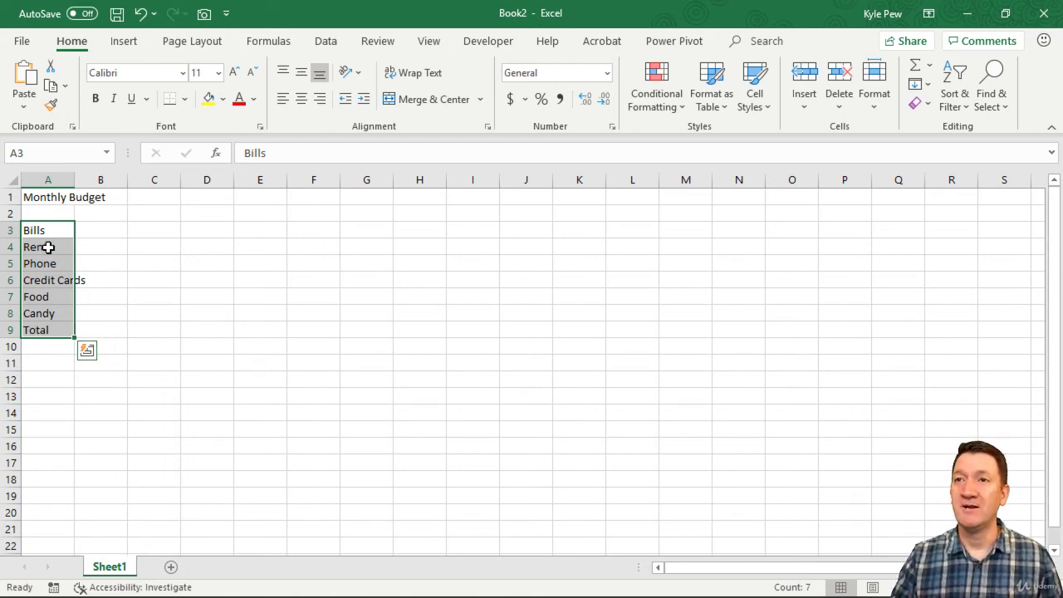
Enter the column headings "Jan", "Feb", "Mar" and "Total" in cells B3 to E3.
click(102, 230)
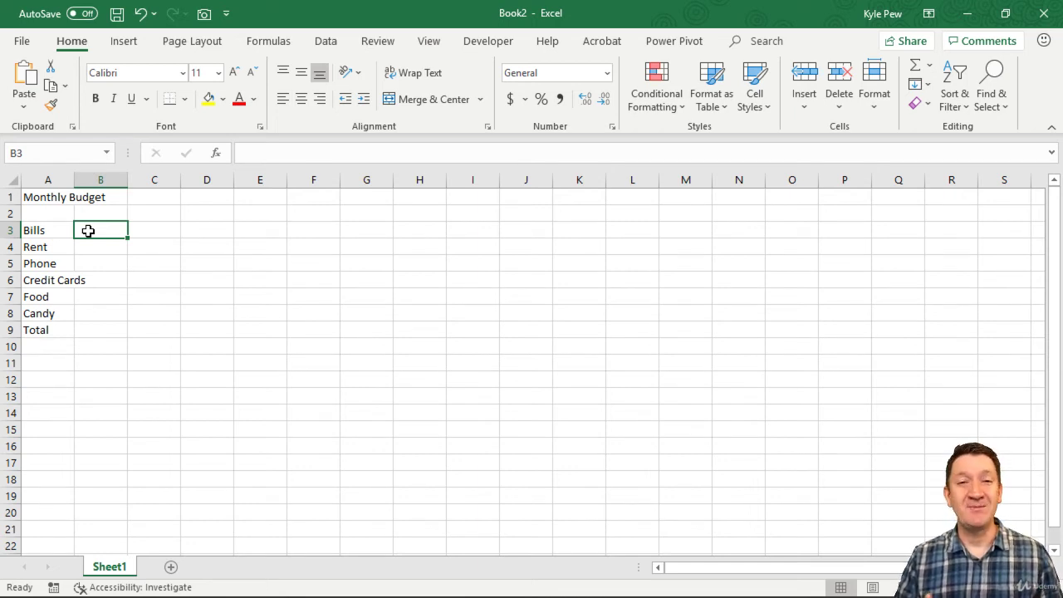
text(Jan)
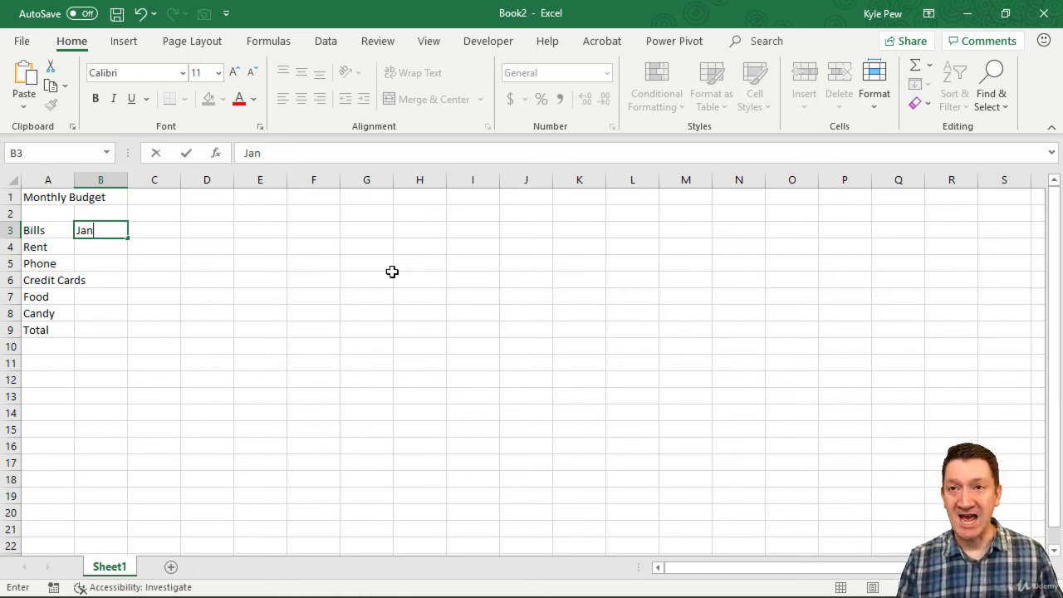
key(Tab)
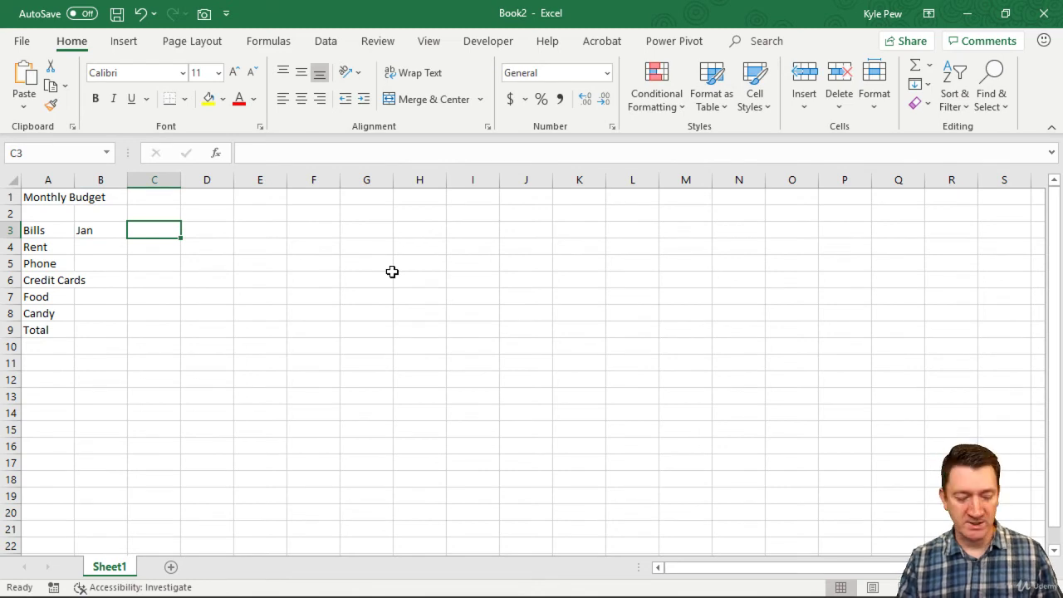
text(Feb)
key(Tab)
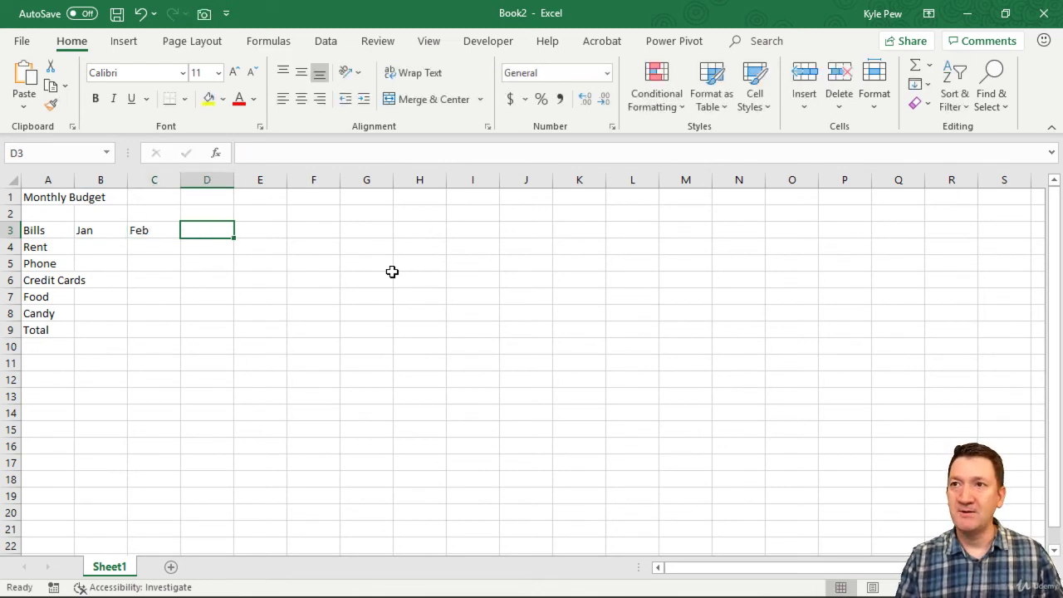
text(Mar)
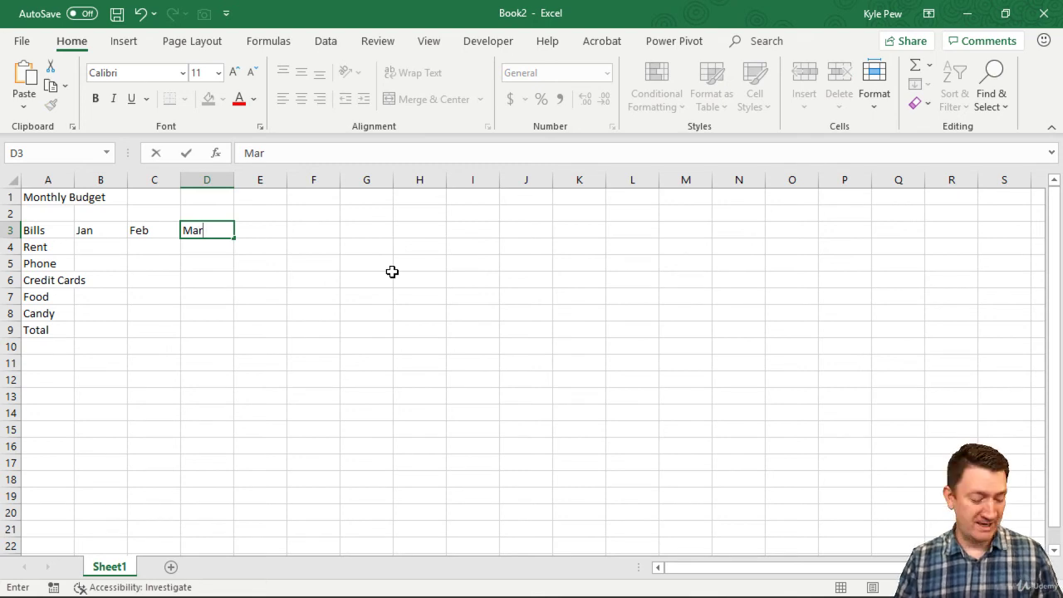
key(Tab)
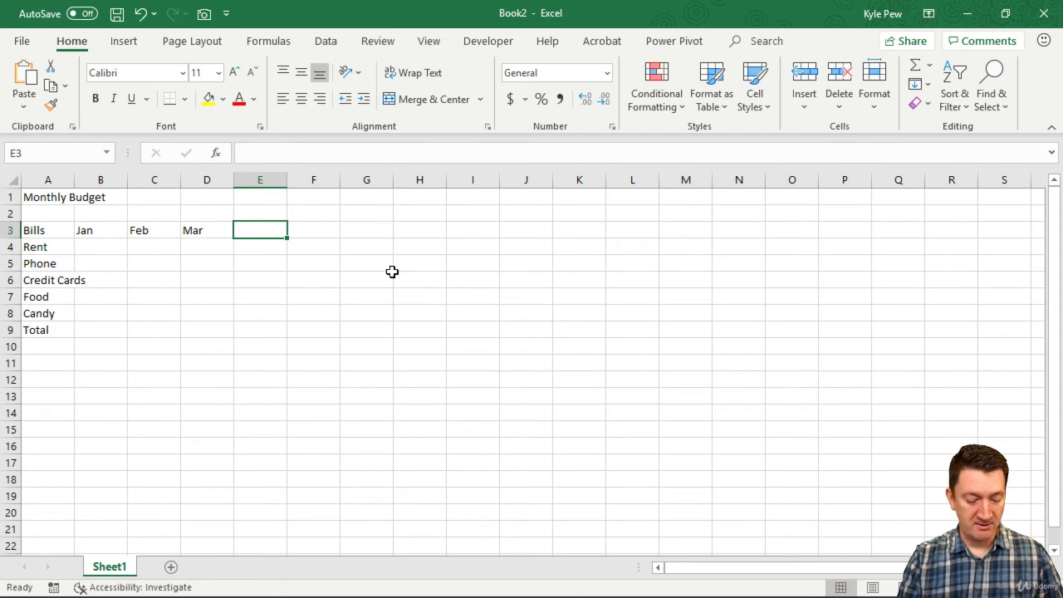
text(Total)
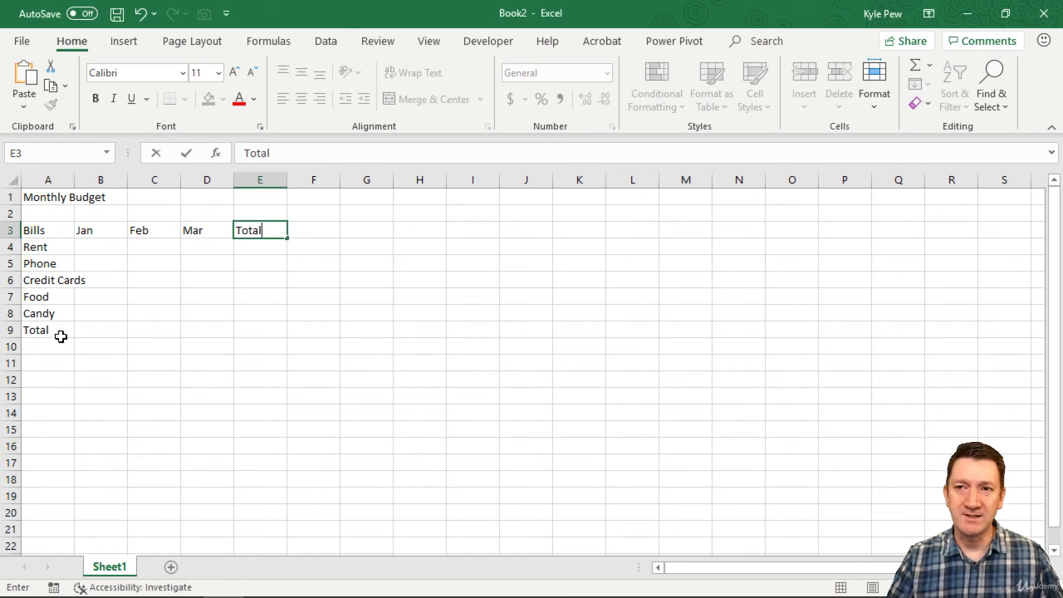
key(Return)
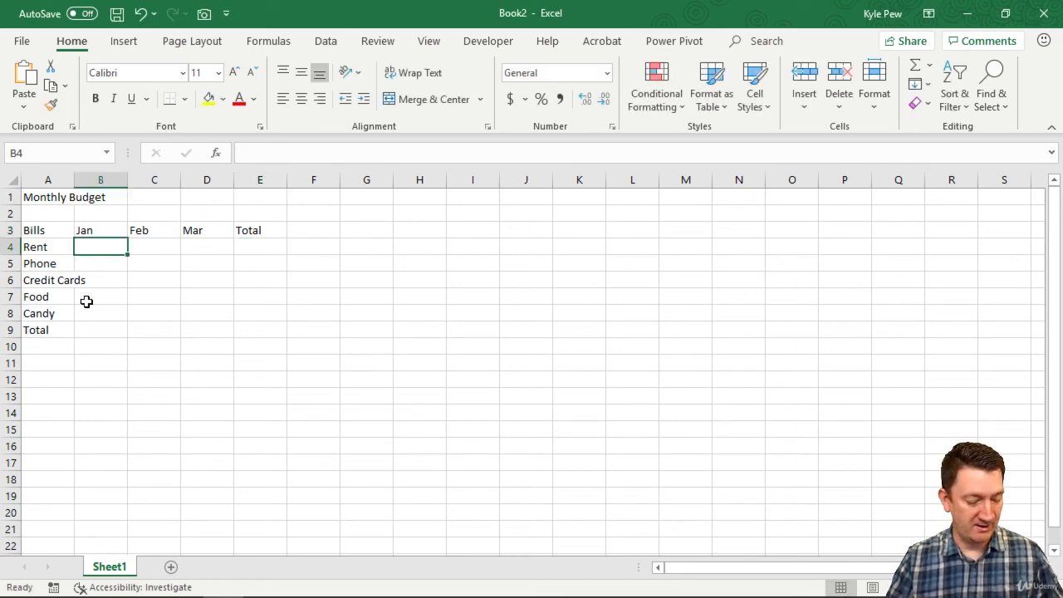